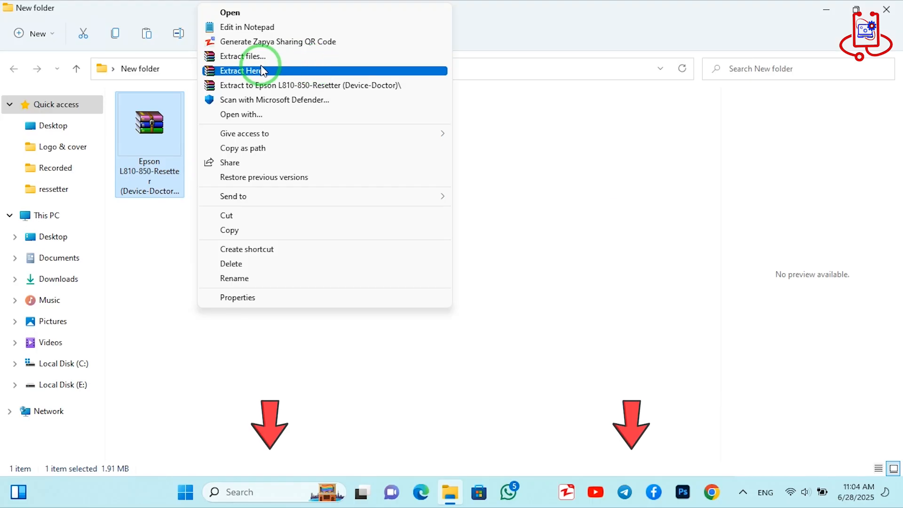
Step: Extract the Epson L810-850-Resetter (Device-Doctor) archive into its own folder inside New folder
click(289, 56)
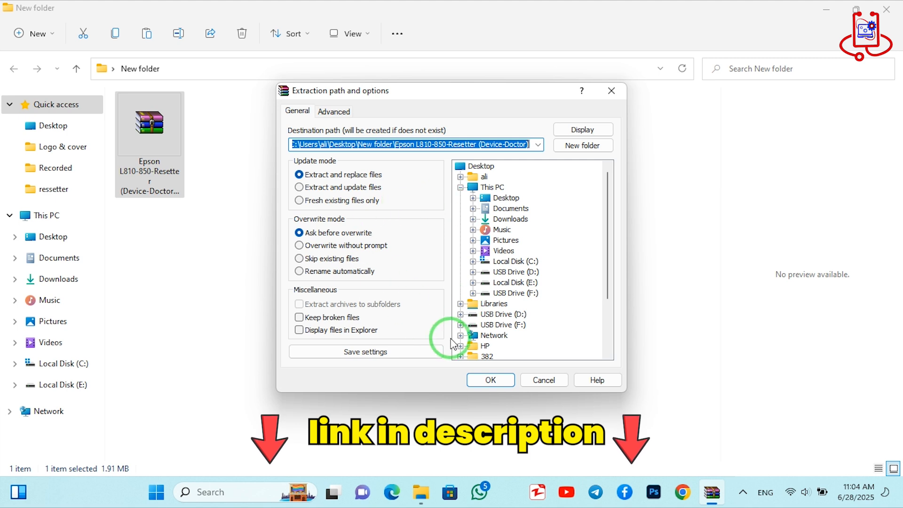
click(490, 381)
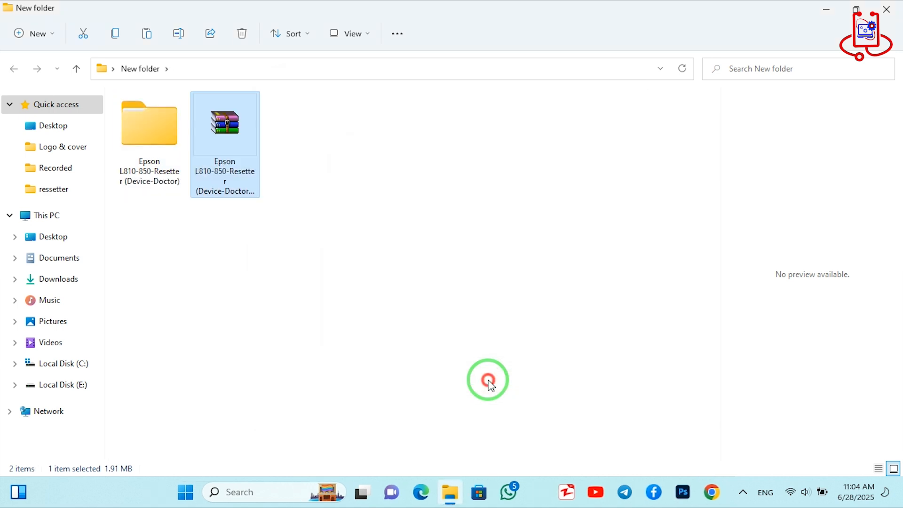
click(158, 173)
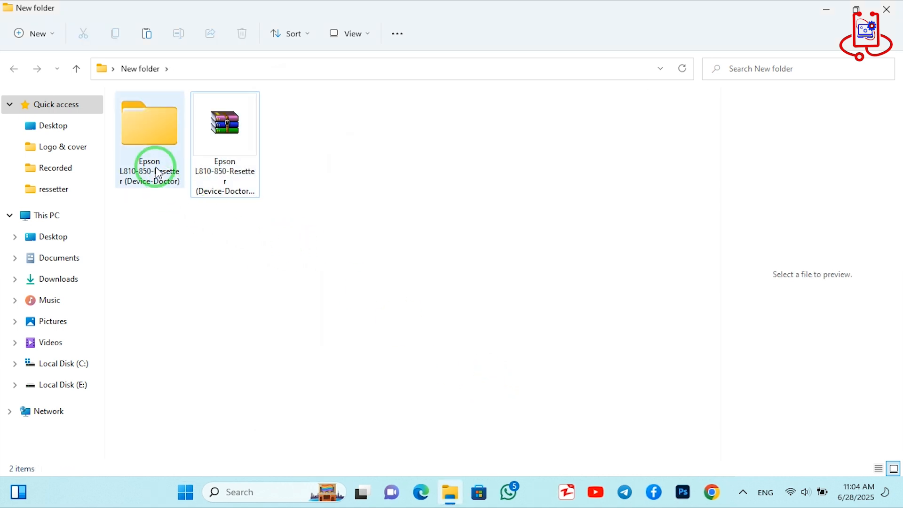
Step: Open the extracted Epson L810-850-Resetter (Device-Doctor) folder and its Epson L810-850 (Device-Doctor) subfolder
click(146, 125)
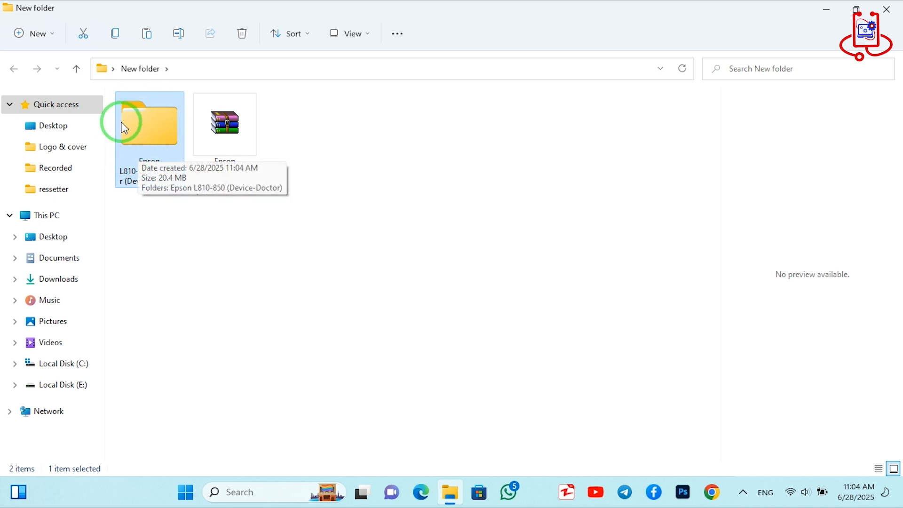
right_click(148, 138)
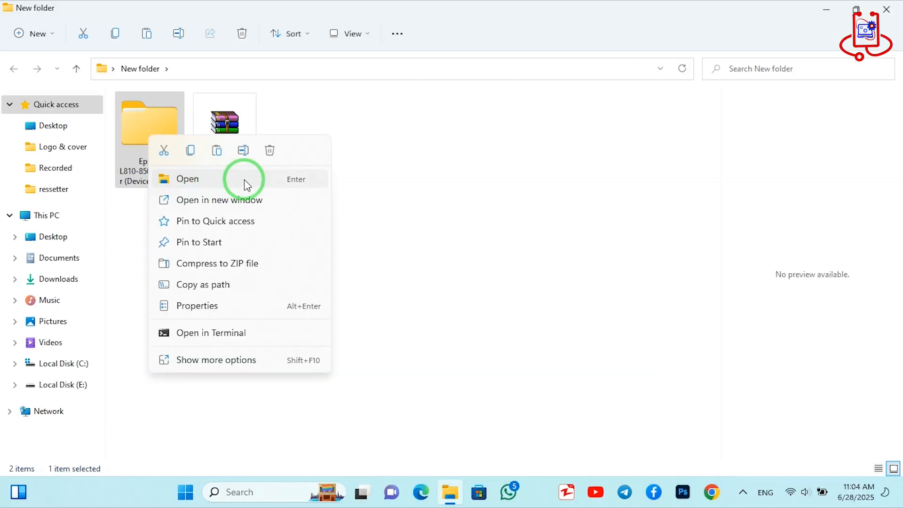
click(193, 180)
key(Return)
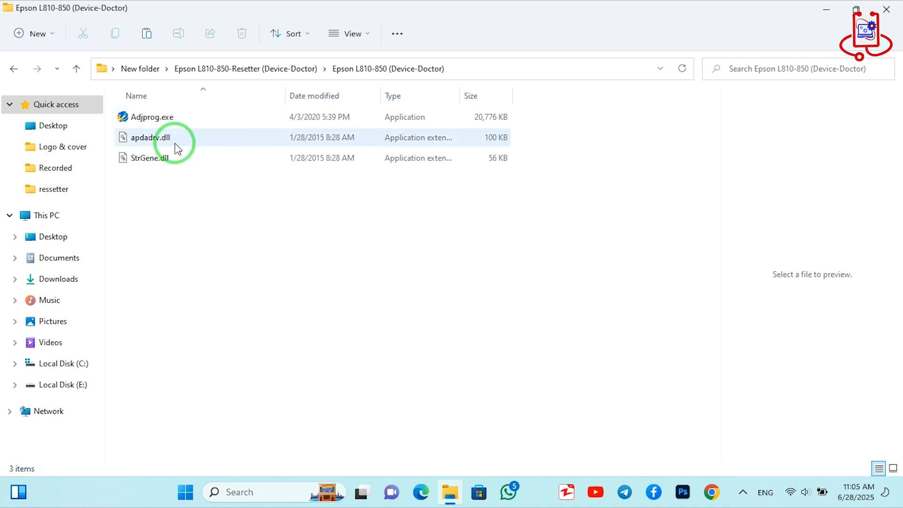
Step: Launch Adjprog.exe from the Epson L810-850 (Device-Doctor) folder
click(139, 118)
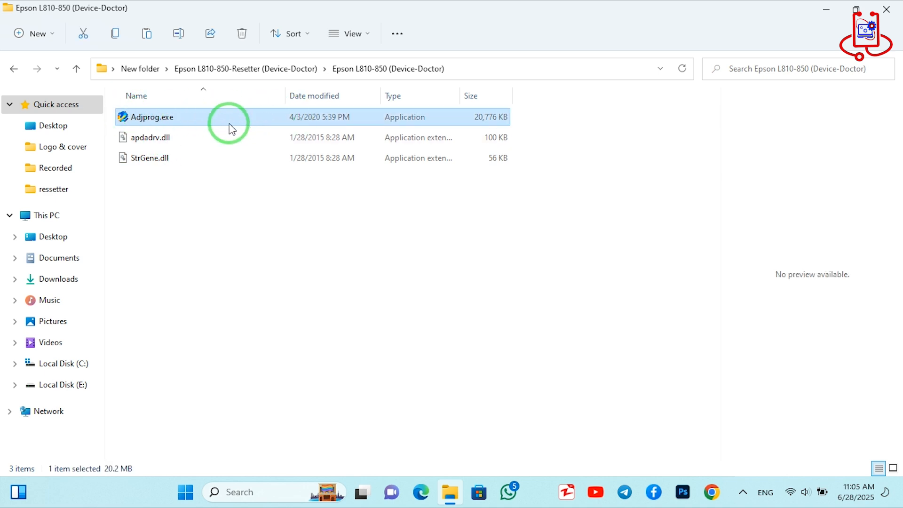
drag(222, 173, 197, 102)
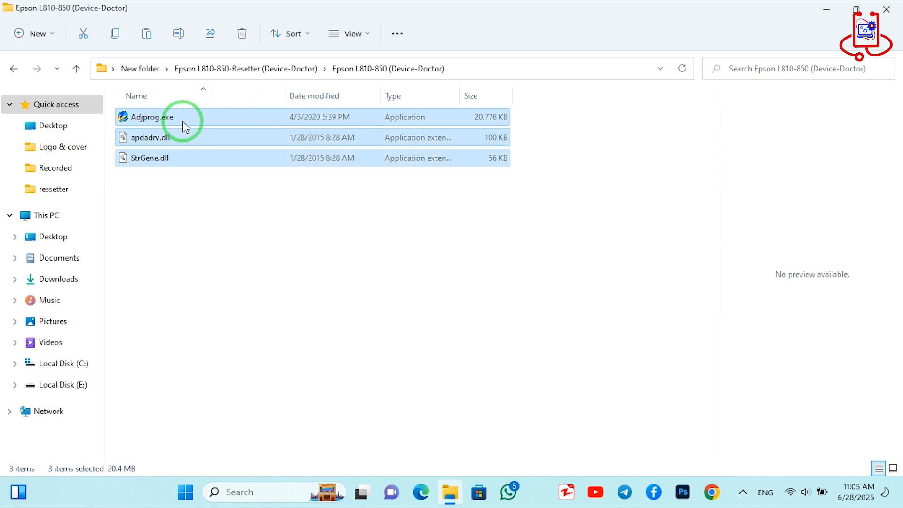
click(196, 121)
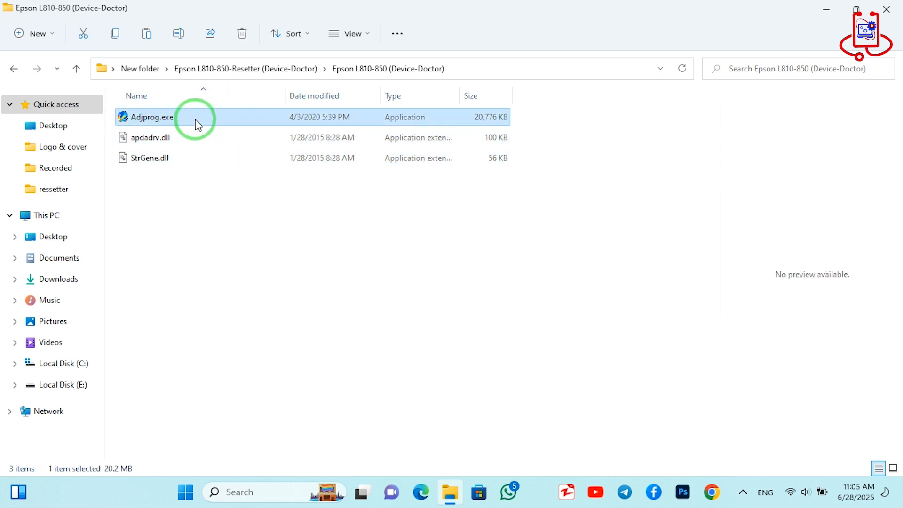
right_click(164, 119)
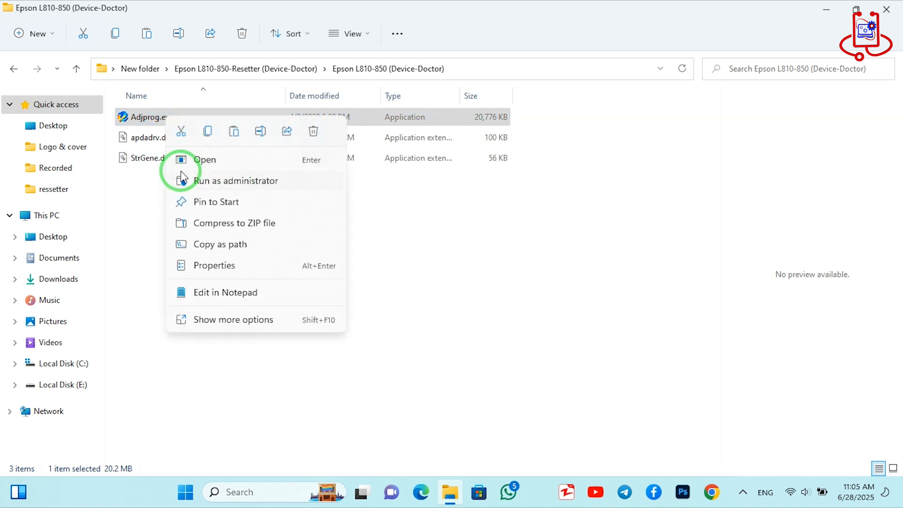
click(231, 161)
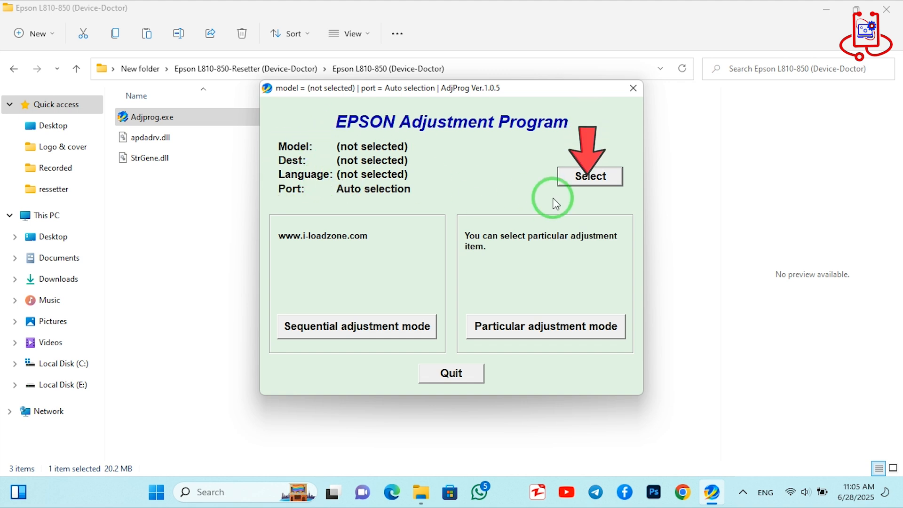
Step: Set the printer model to L850 and the port to USB065 (L850 Series) in the adjustment program
click(590, 179)
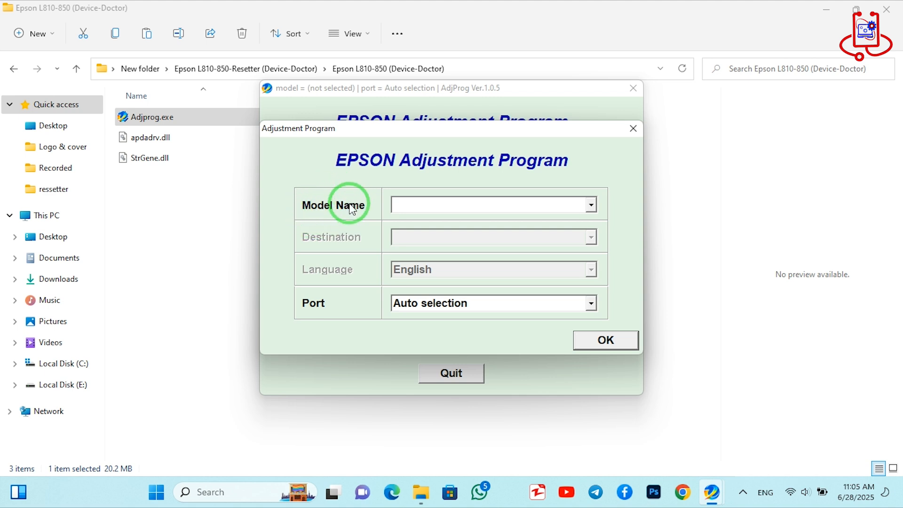
click(593, 207)
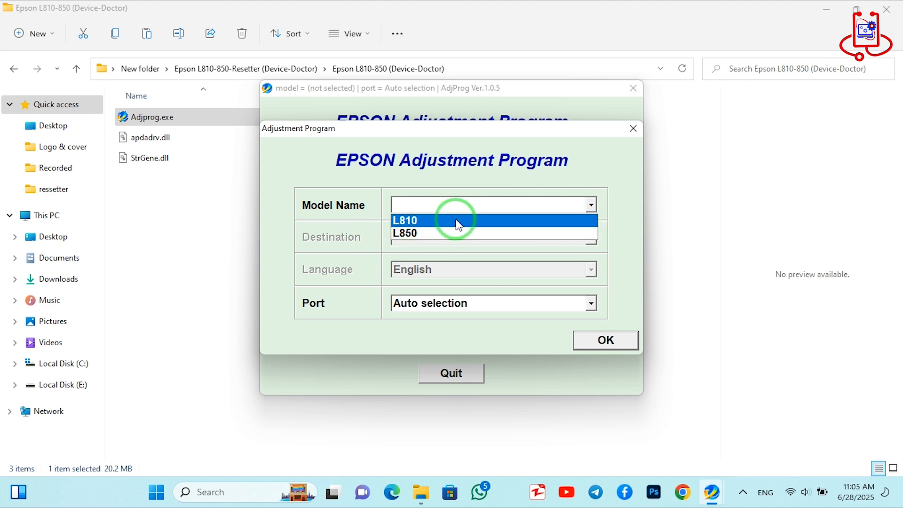
click(407, 233)
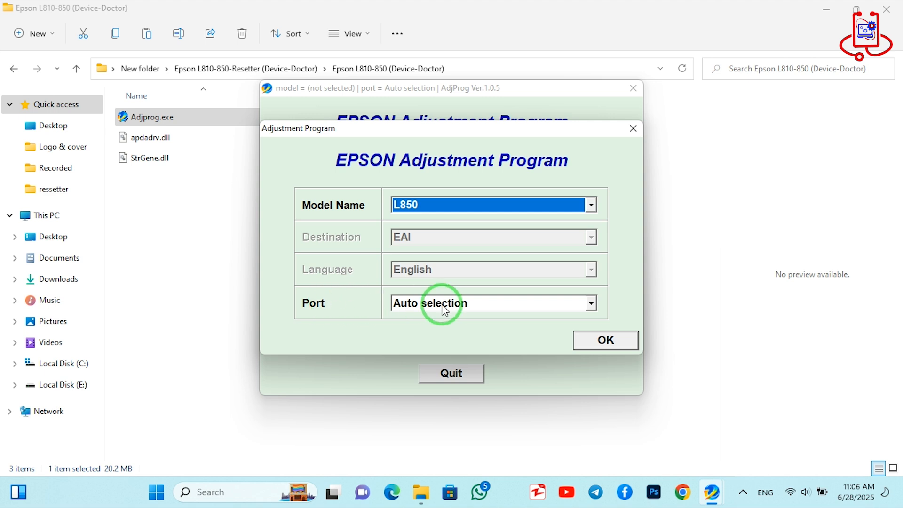
click(591, 303)
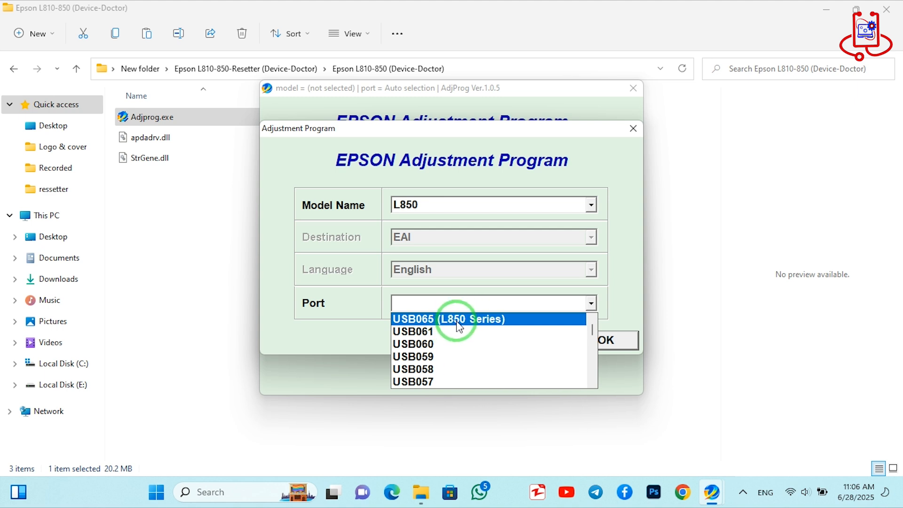
click(458, 320)
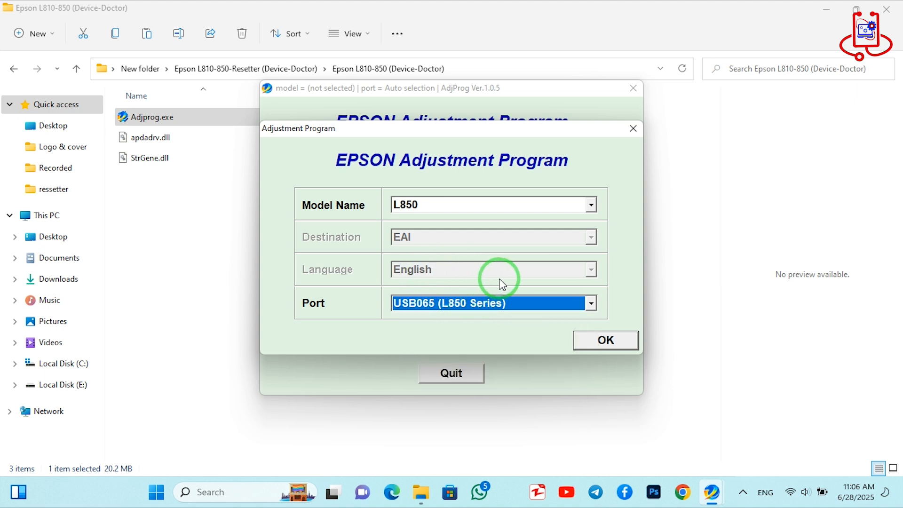
click(614, 344)
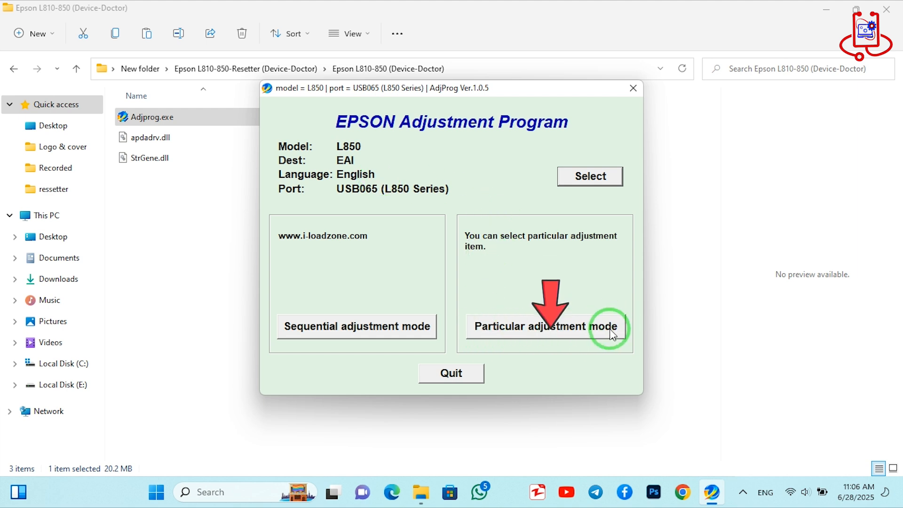
Step: Enter the particular adjustment mode and open the Waste ink pad counter maintenance item
click(534, 329)
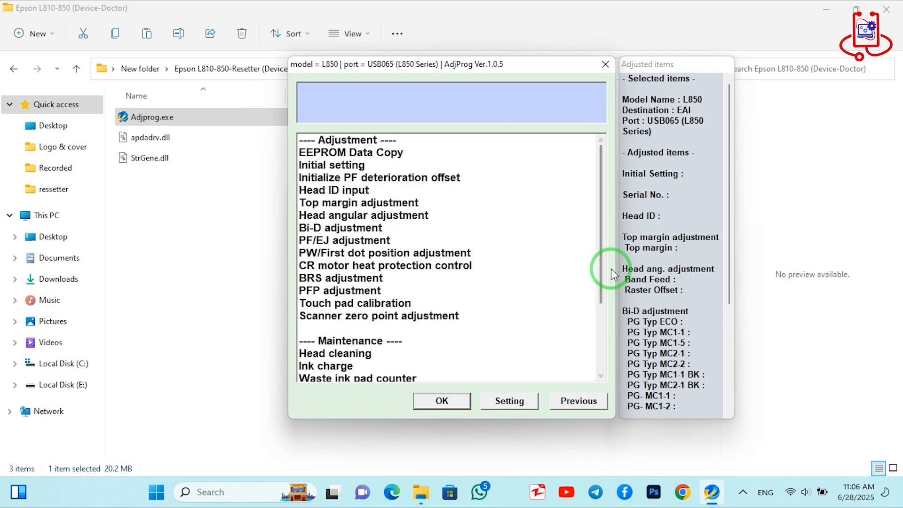
drag(601, 261, 600, 278)
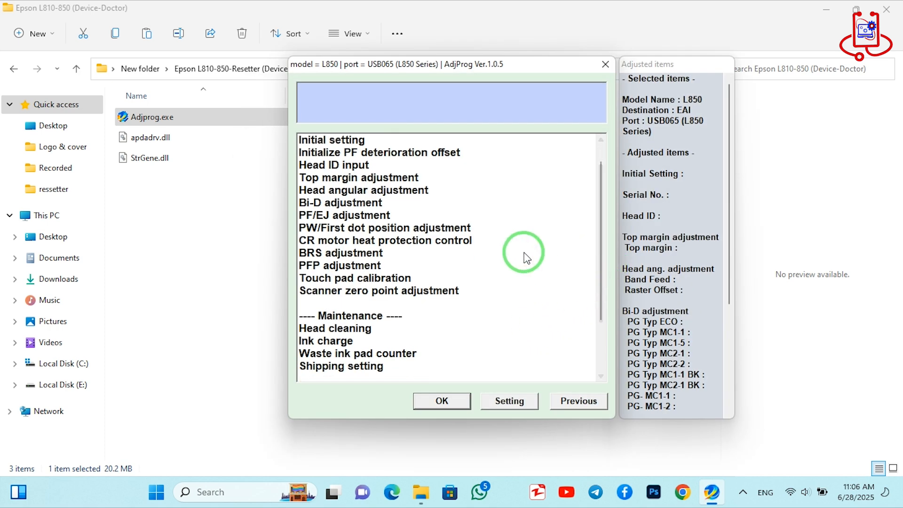
click(328, 139)
key(Down)
key(Down)
key(Down)
key(Down)
key(Down)
key(Down)
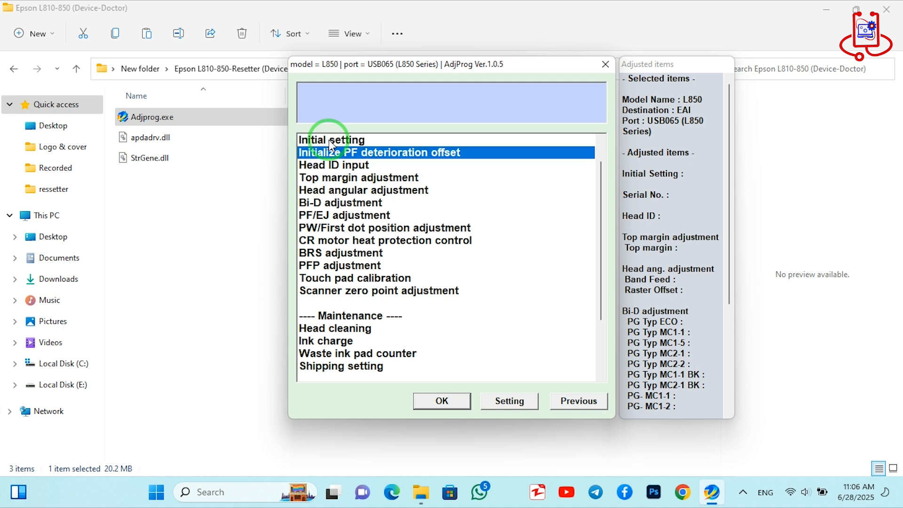
key(Down)
key(Down)
key(Down)
key(Down)
key(Down)
key(Down)
key(Down)
key(Down)
key(Down)
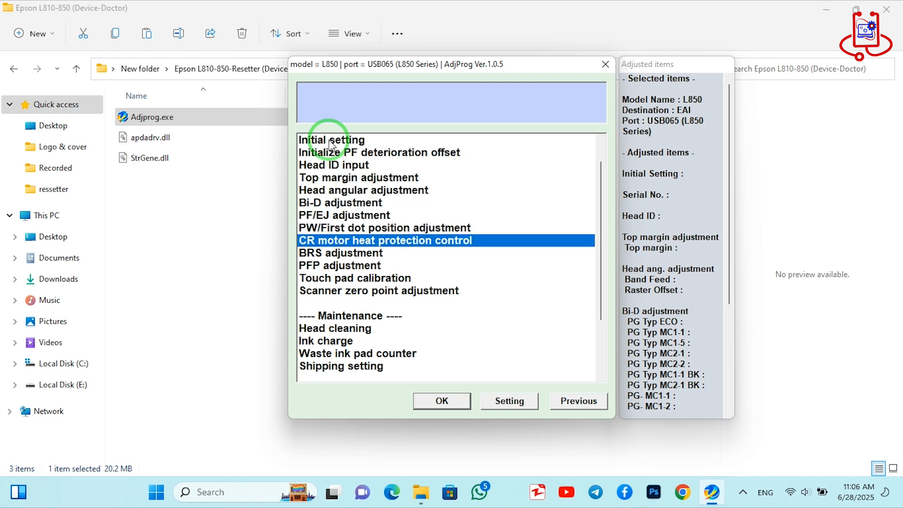
key(Down)
key(Down)
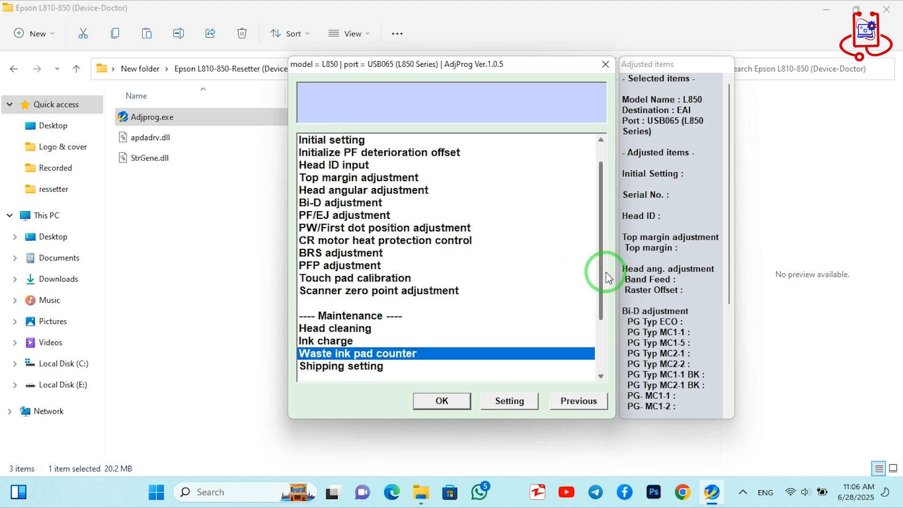
drag(599, 275, 600, 316)
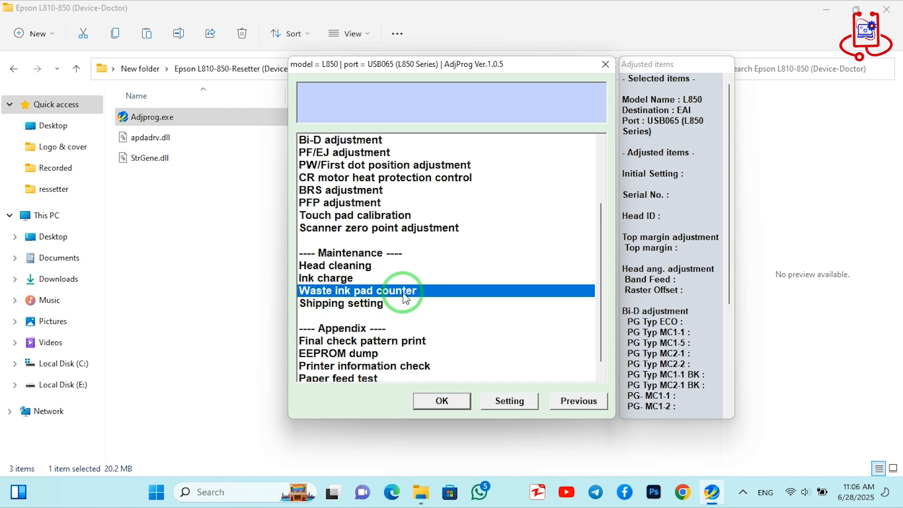
click(440, 401)
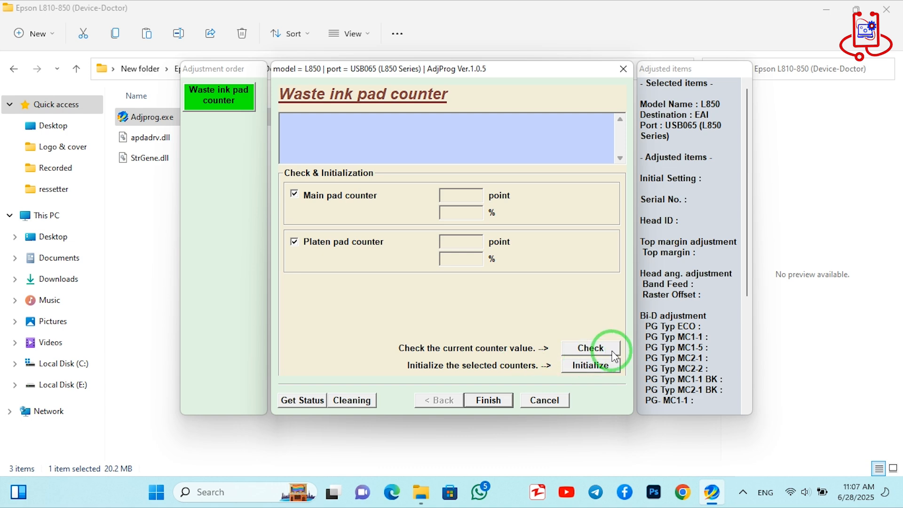
Step: Check the current waste ink pad counter values and initialize both the main pad and platen pad counters
click(590, 350)
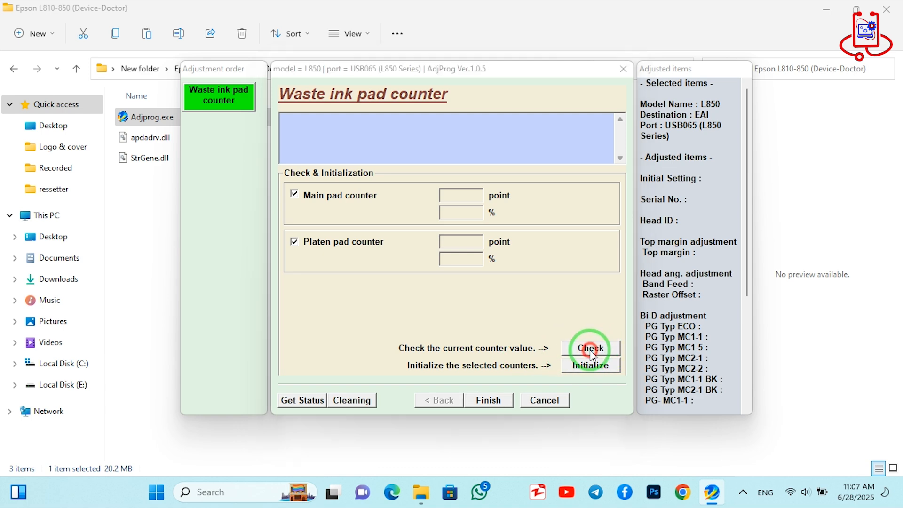
double_click(480, 212)
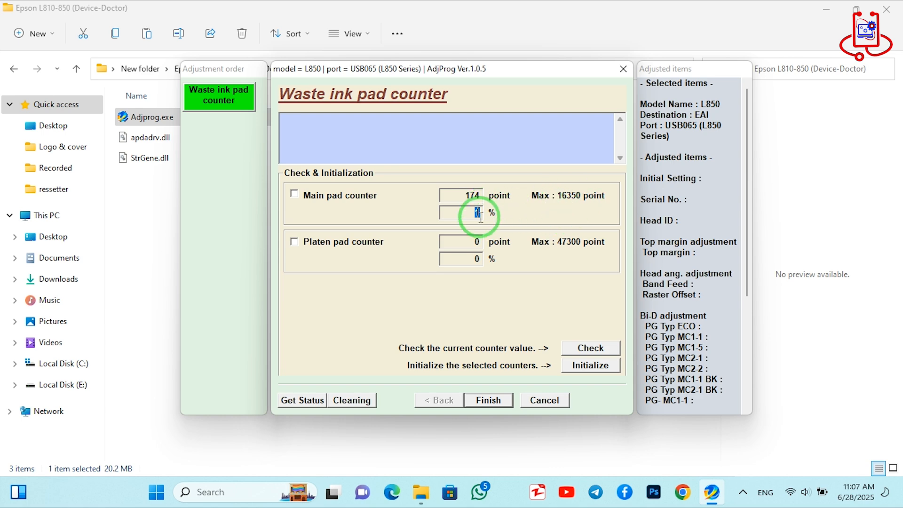
click(298, 197)
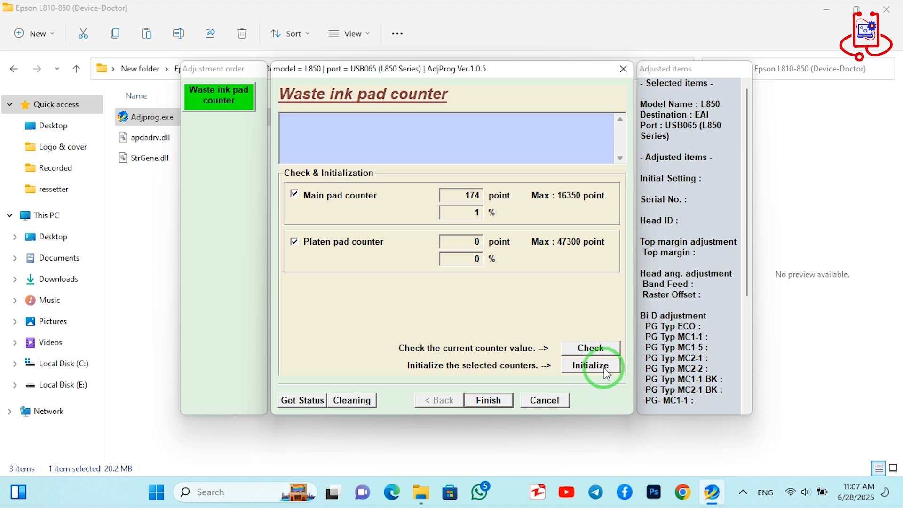
click(591, 365)
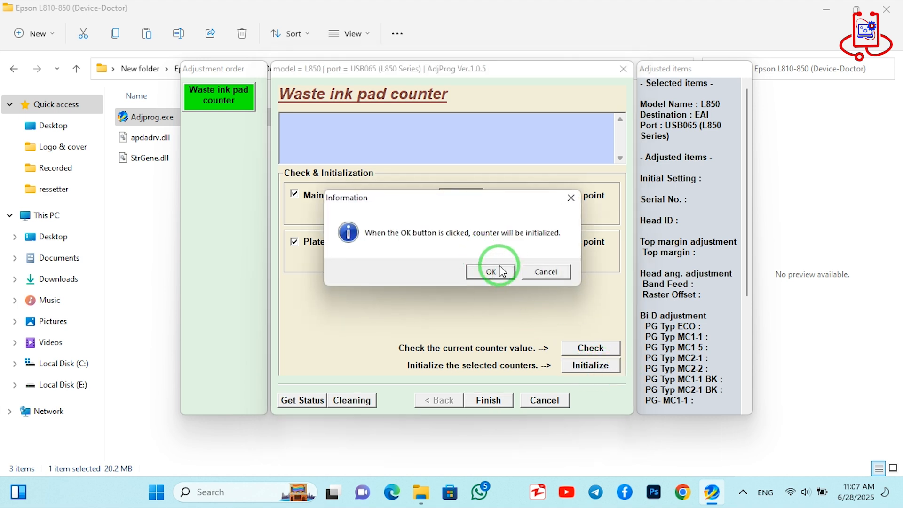
click(492, 274)
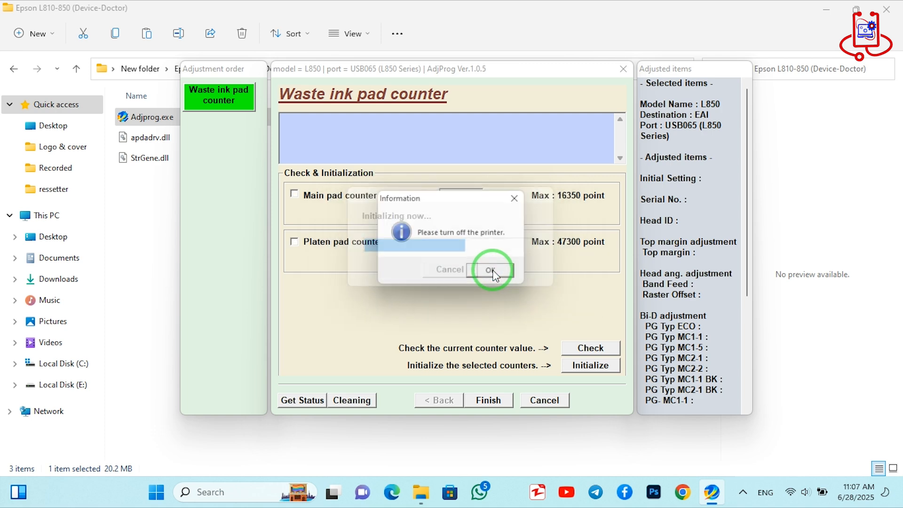